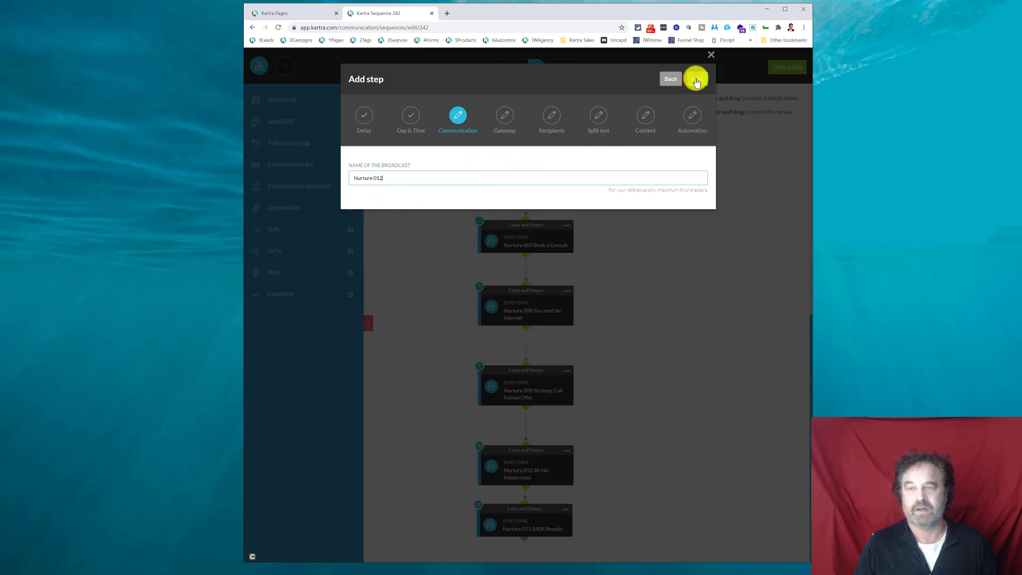
Set the Nurture 012 broadcast to send to anyone reaching this step and choose a single email
left_click(697, 80)
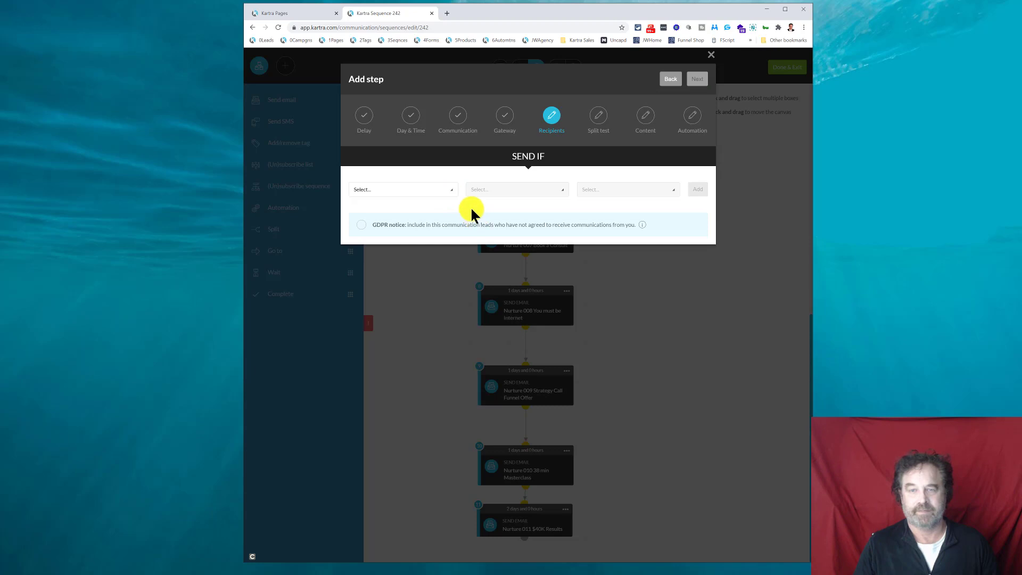
left_click(433, 193)
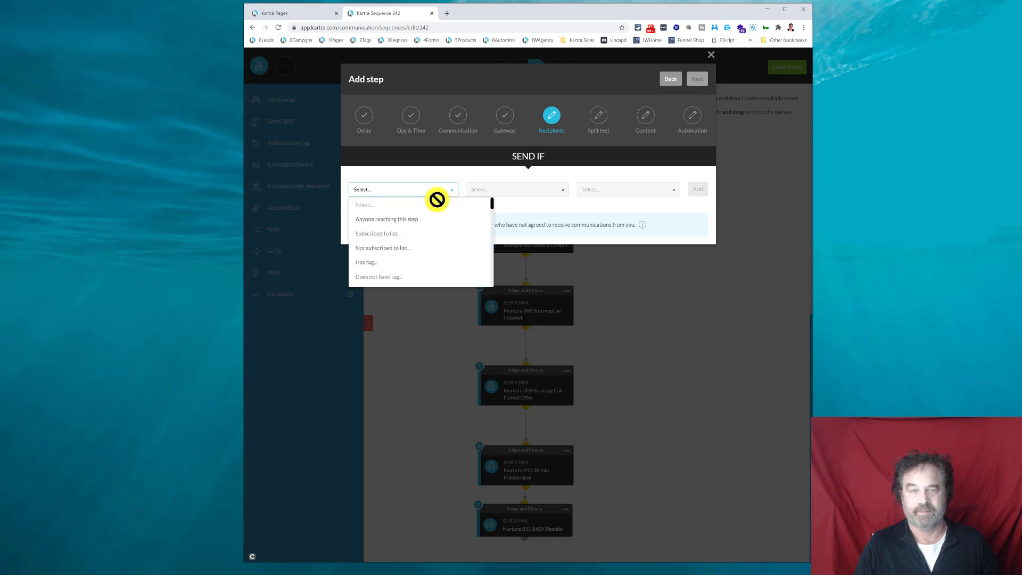
left_click(414, 221)
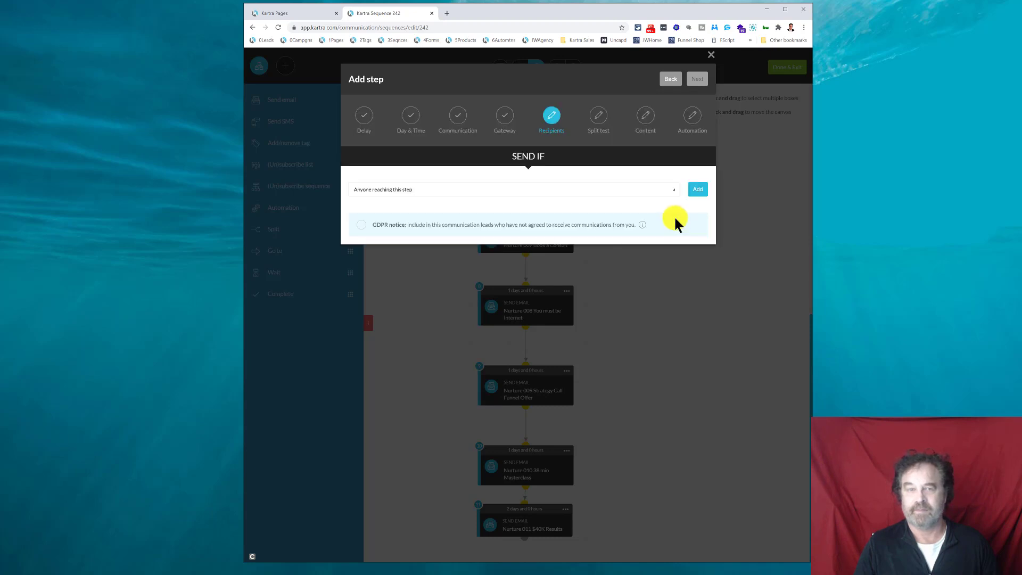
left_click(697, 190)
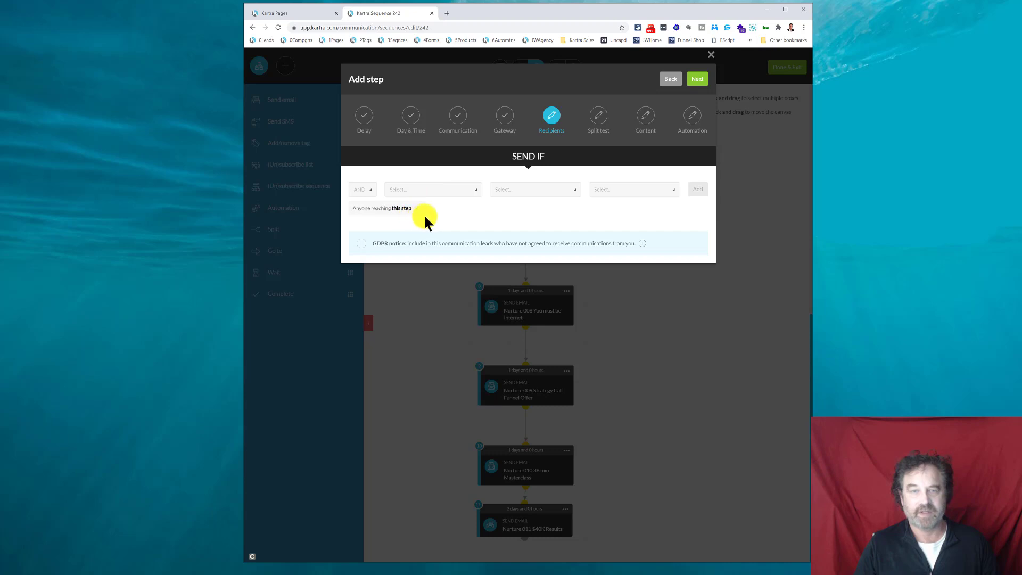
left_click(697, 80)
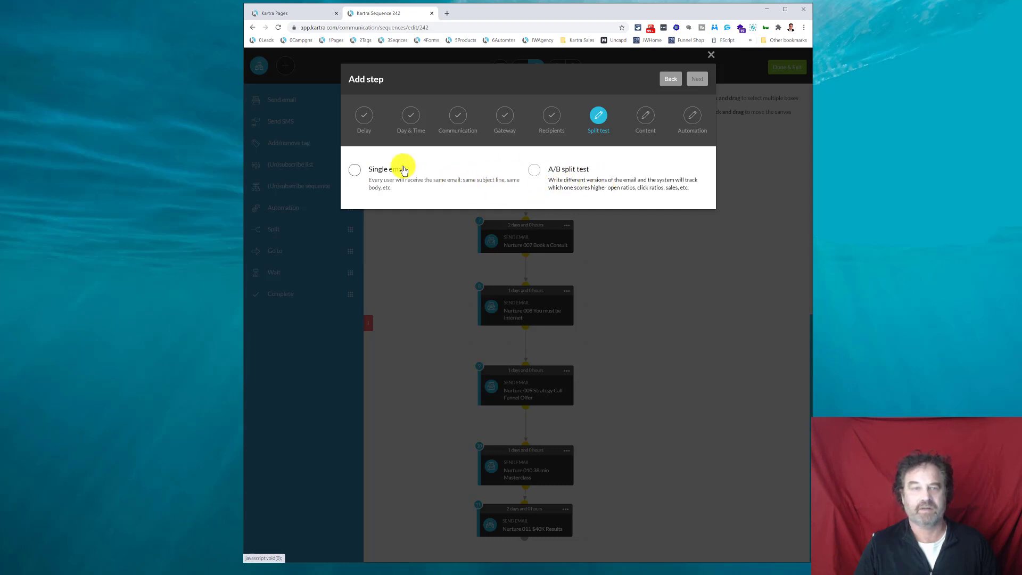
left_click(354, 172)
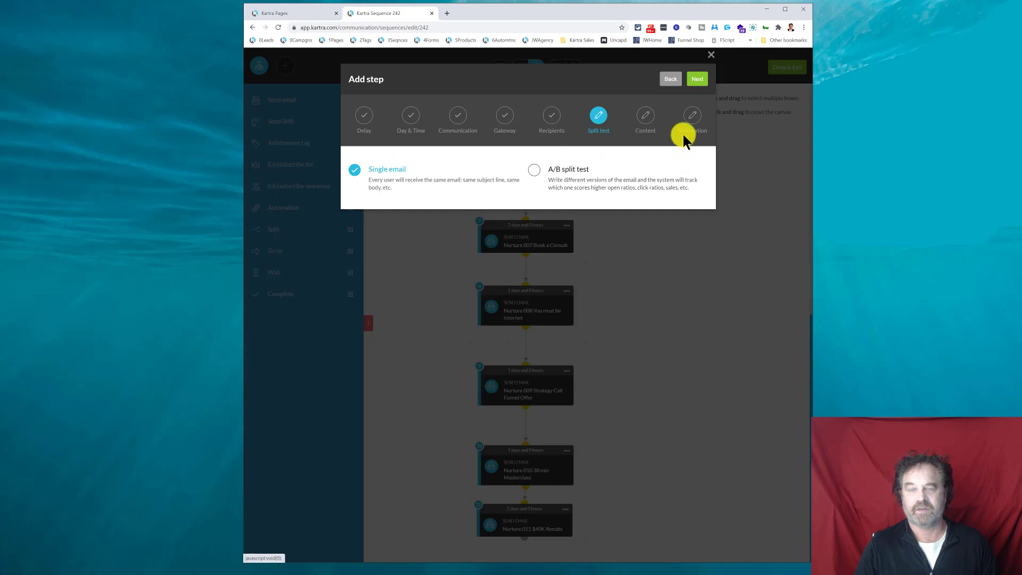
left_click(699, 83)
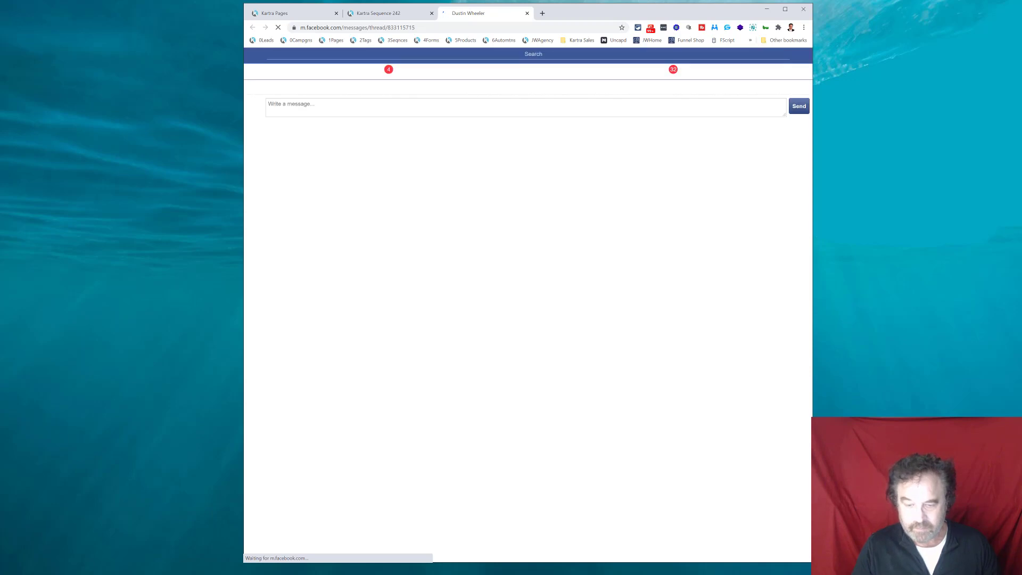
Close the Facebook messages page and delete the Email Nurture Series.xlsx file from the desktop
left_click(167, 82)
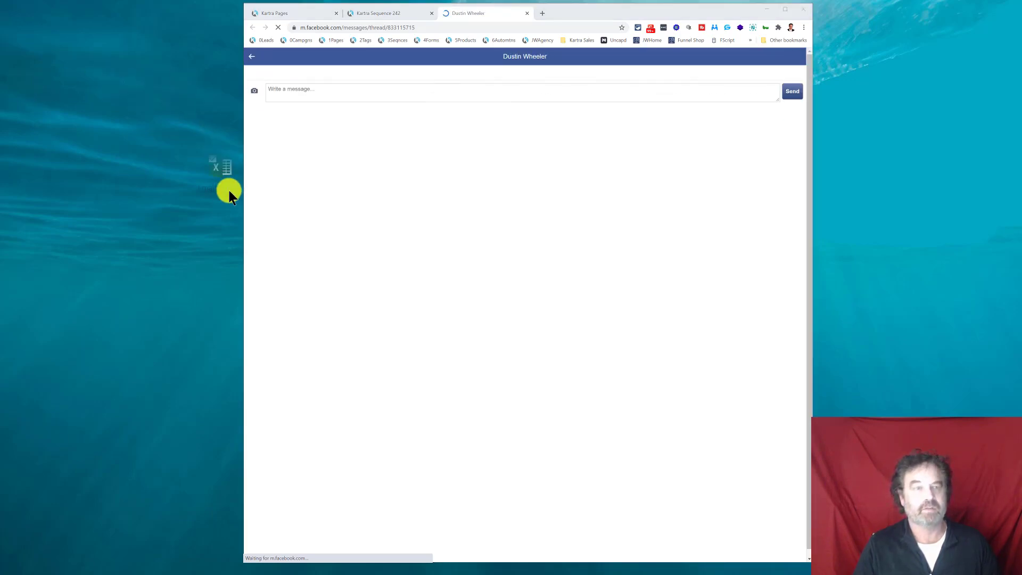
left_click(273, 174)
left_click_drag(273, 174, 200, 169)
middle_click(450, 9)
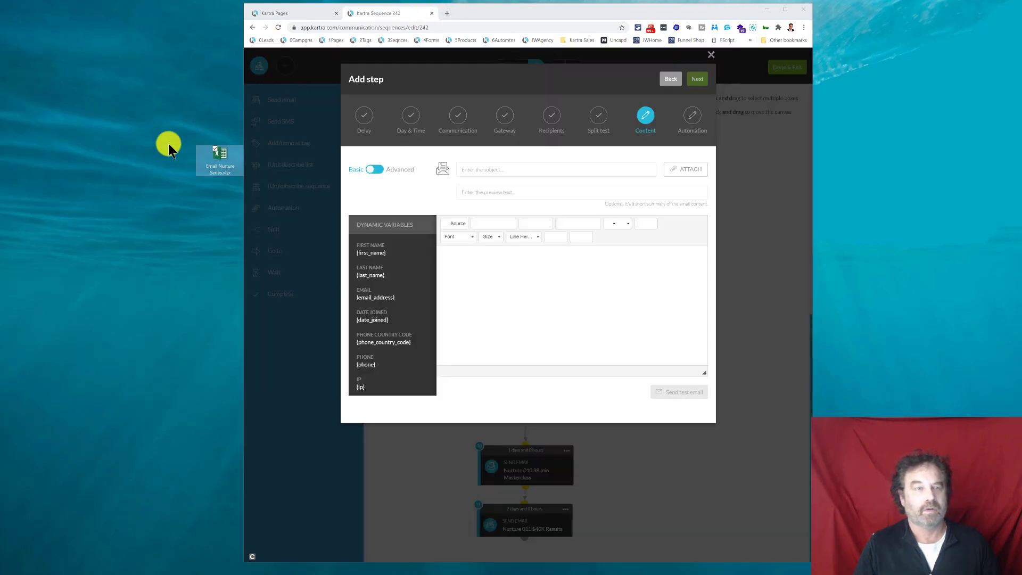
left_click(227, 162)
left_click_drag(199, 158, 200, 161)
left_click(170, 159)
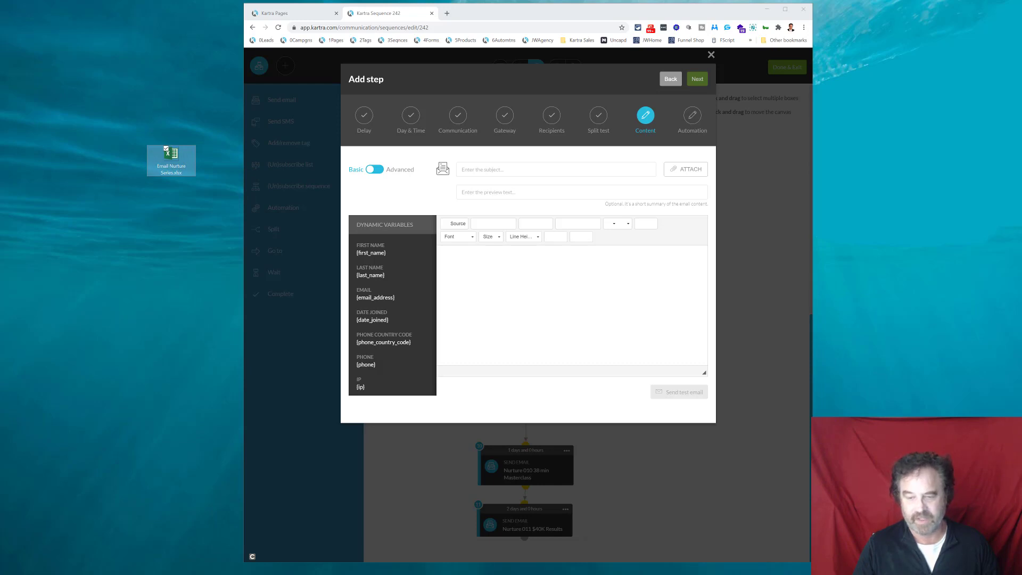
key("Delete")
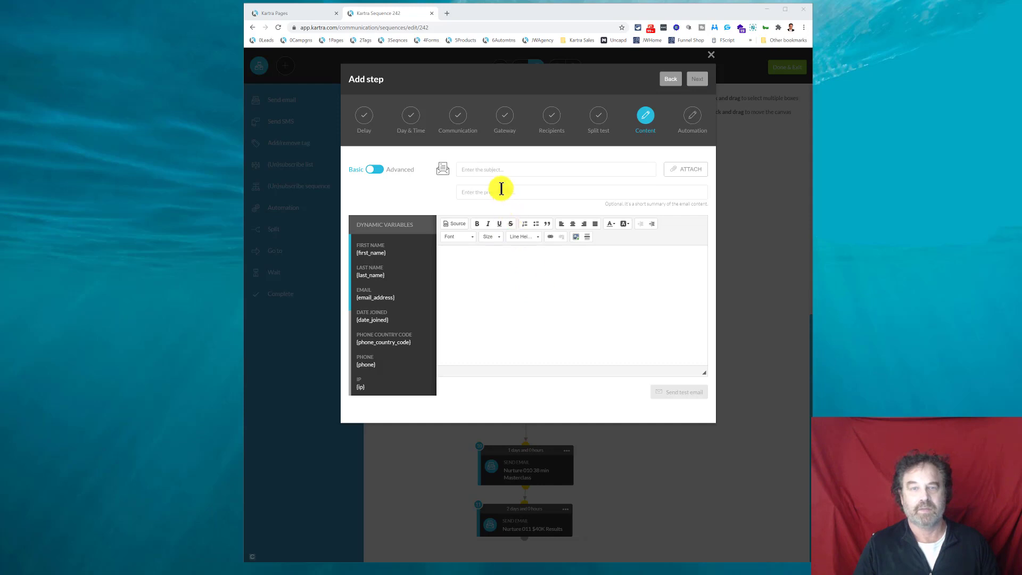
Enter "Did you know this?" as the email subject and switch the content editor to Advanced
left_click(489, 170)
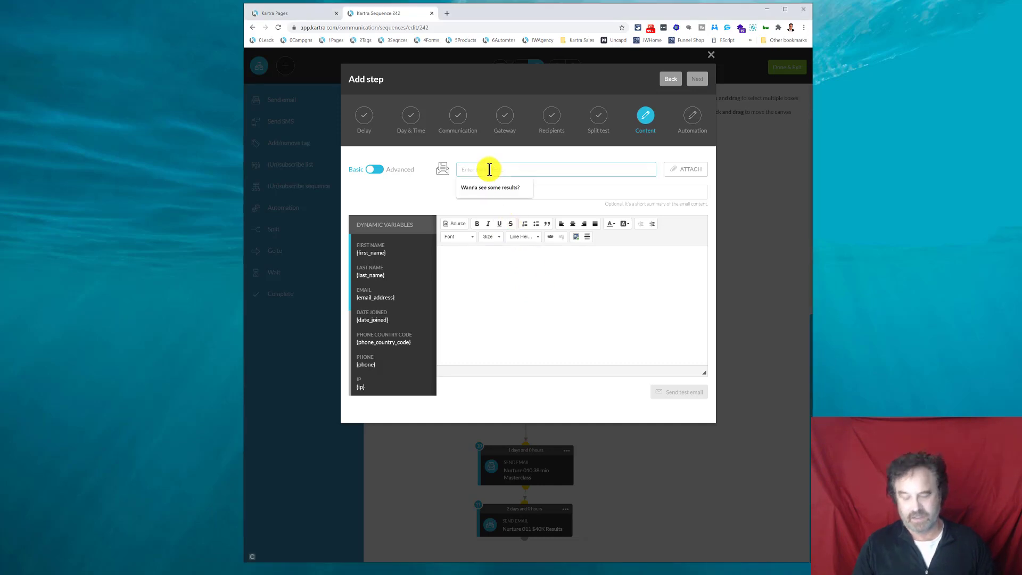
type("D")
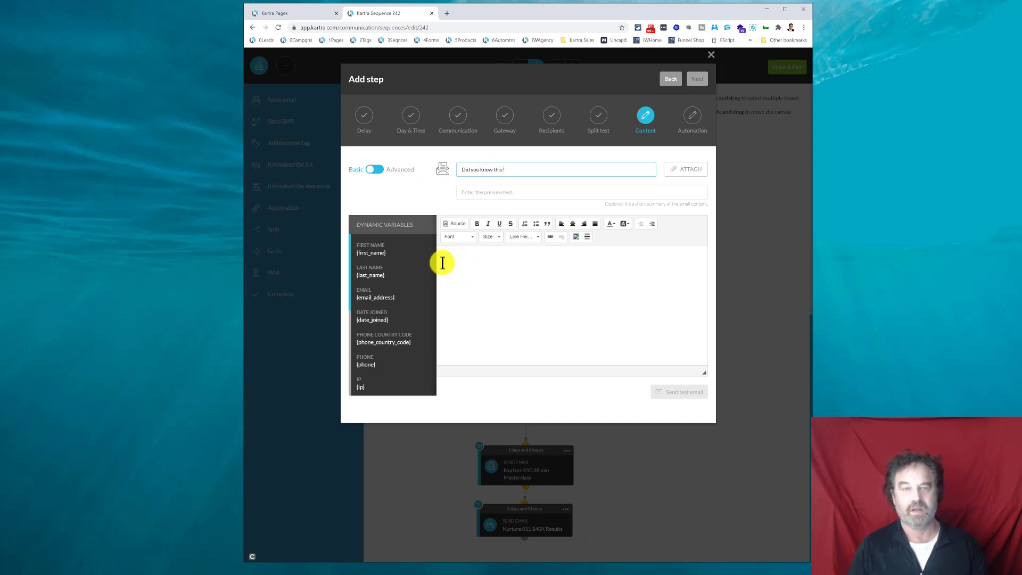
left_click(370, 171)
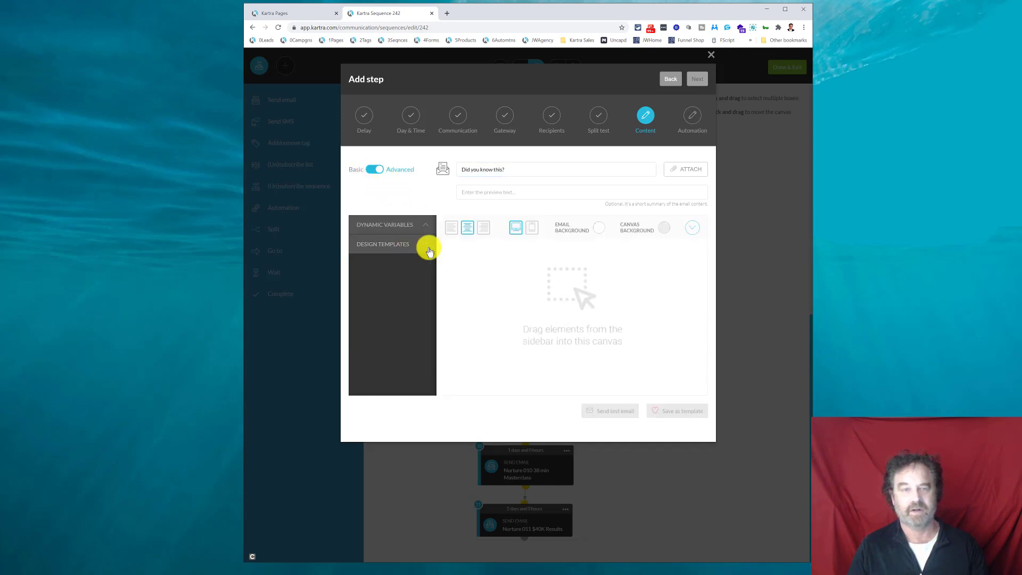
left_click(375, 172)
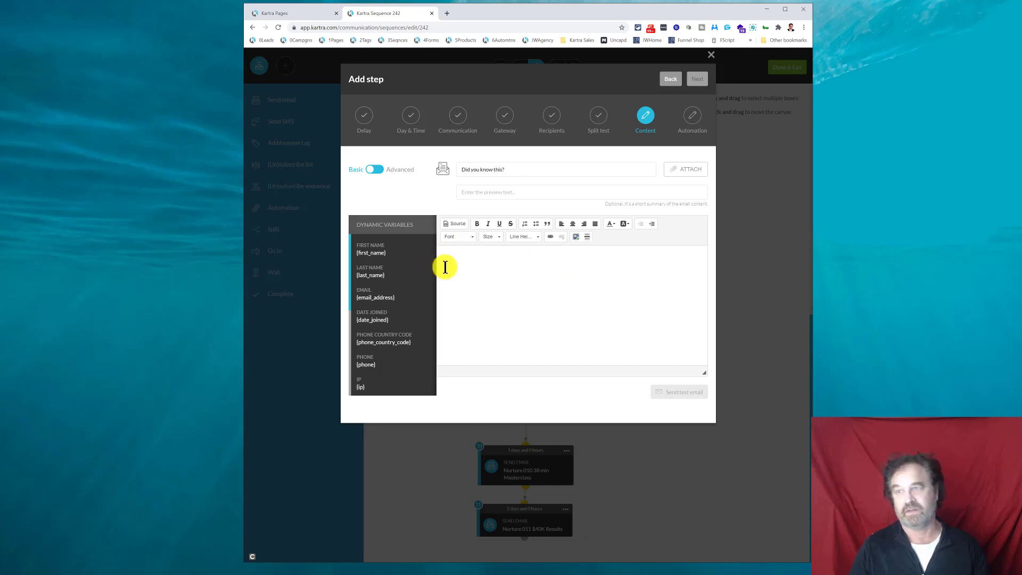
left_click(375, 169)
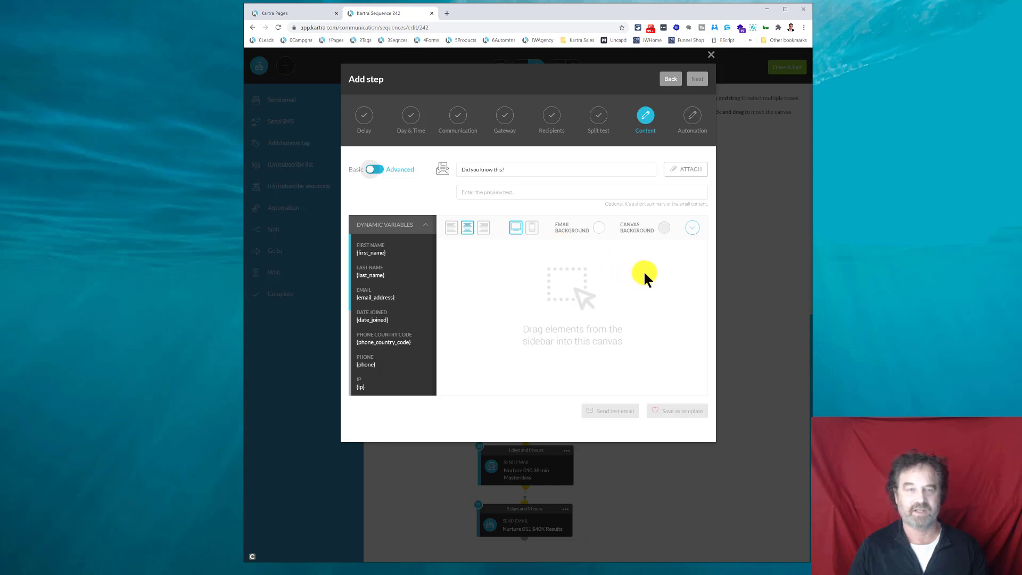
left_click(374, 169)
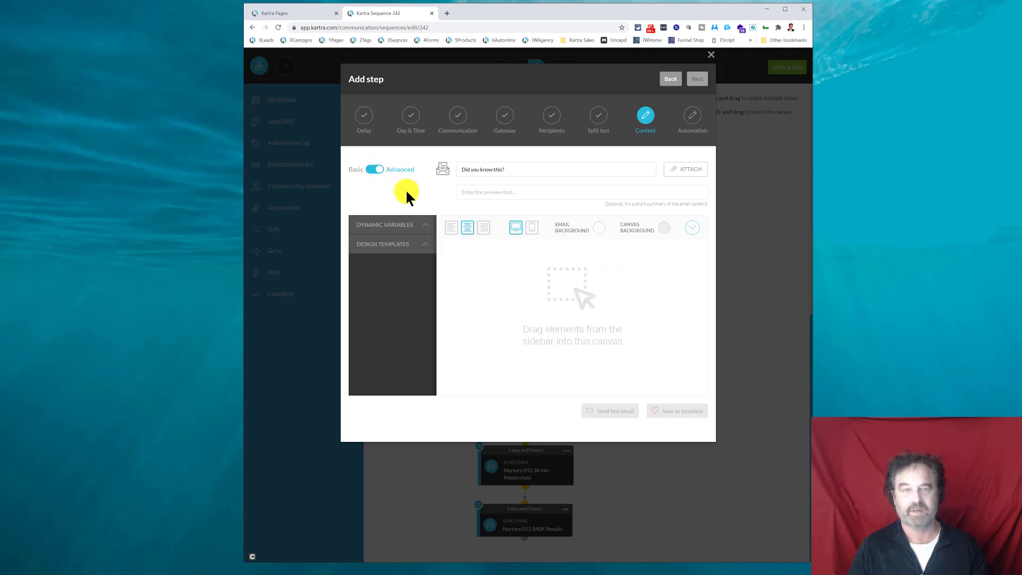
Place the saved email template with the portrait header and signature on the canvas as the email body
left_click(424, 245)
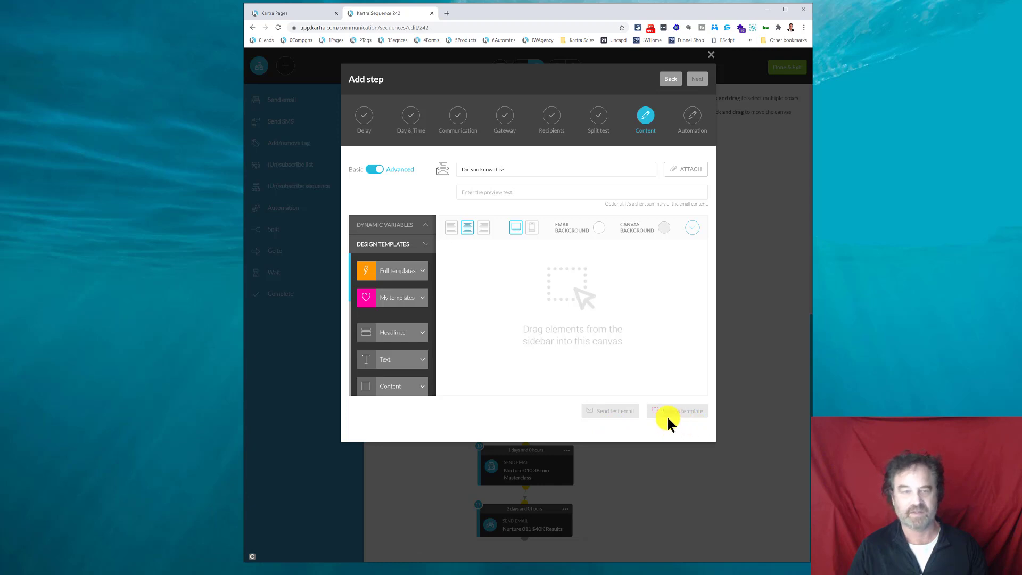
left_click(423, 299)
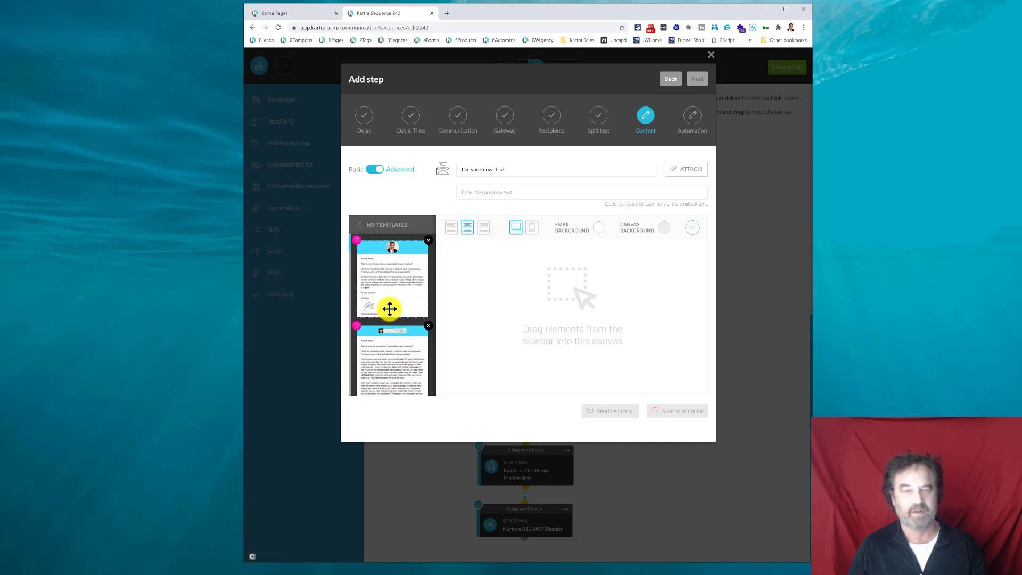
left_click_drag(395, 270, 564, 251)
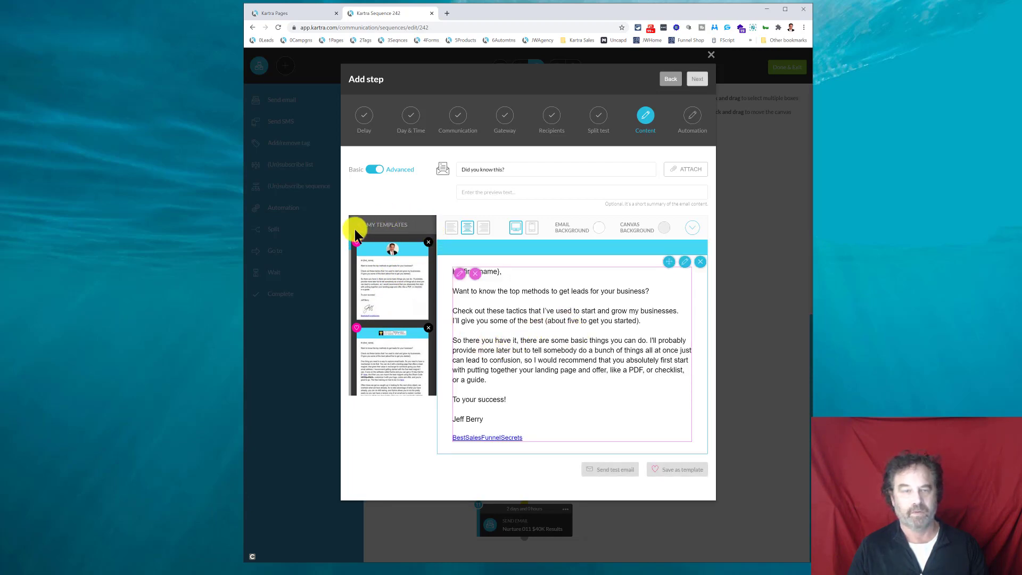
left_click(411, 236)
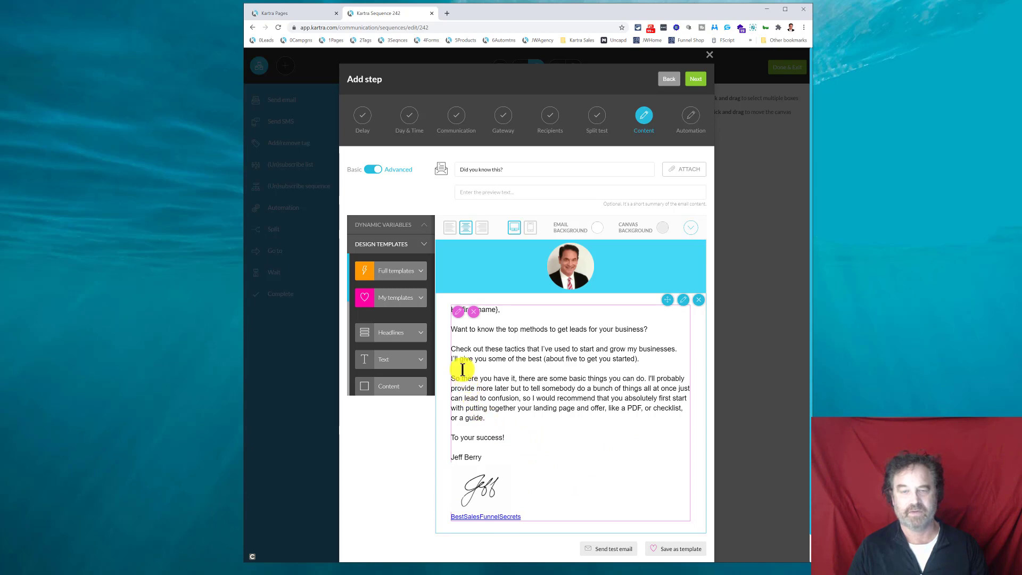
left_click_drag(485, 418, 451, 330)
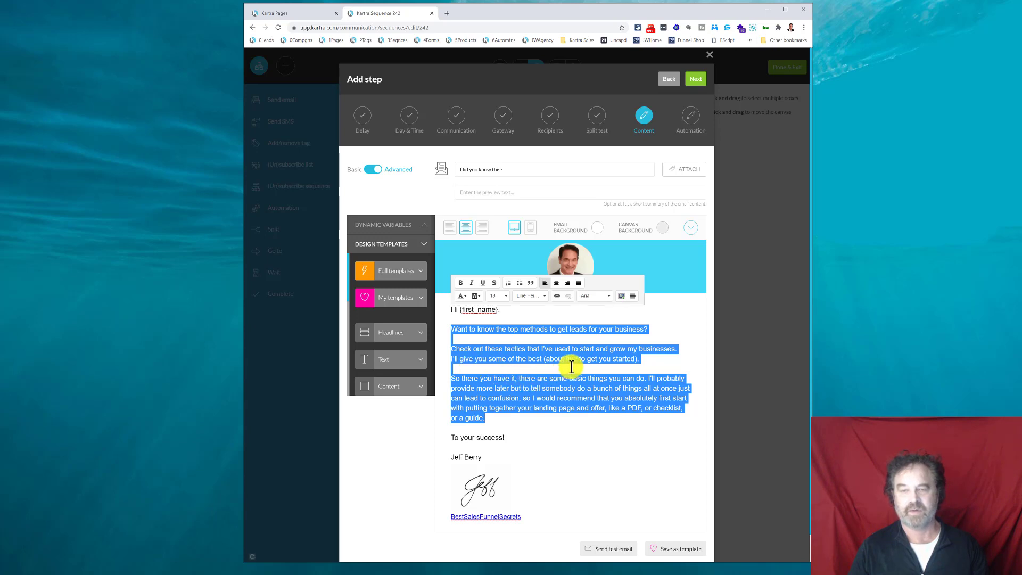
left_click(648, 359)
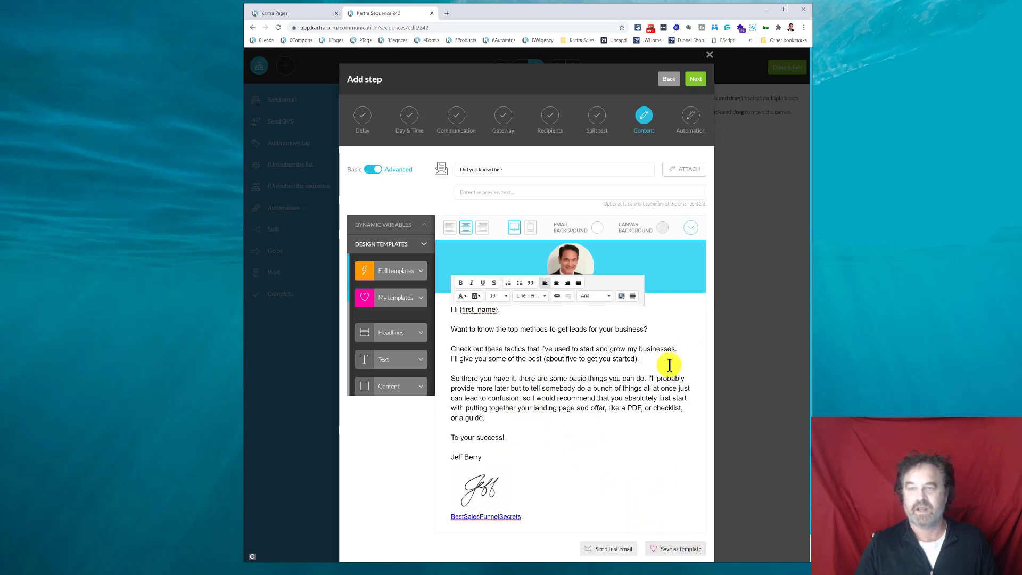
Create the Nurture 012 email step without any automation and activate it
left_click(698, 79)
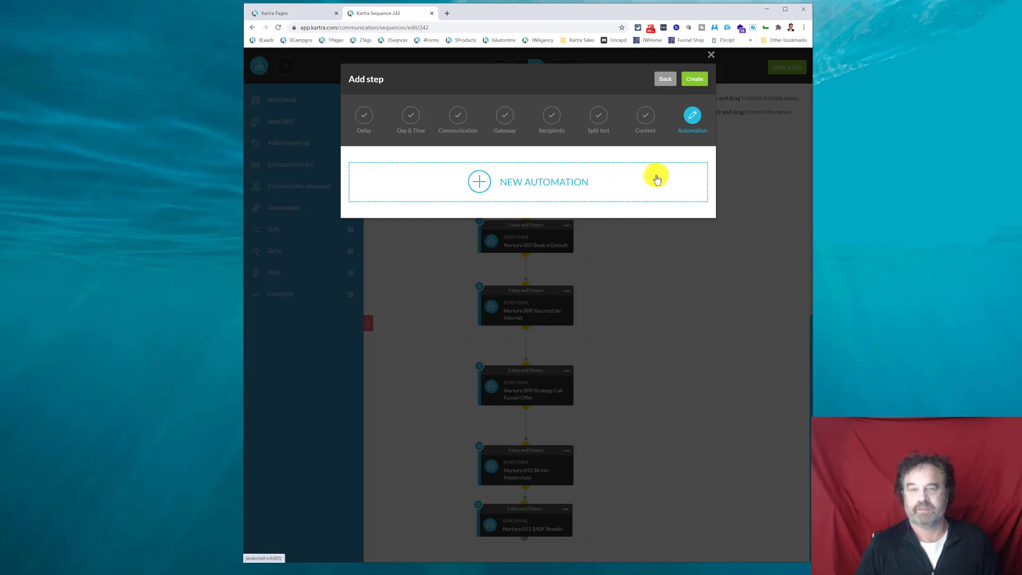
left_click(695, 80)
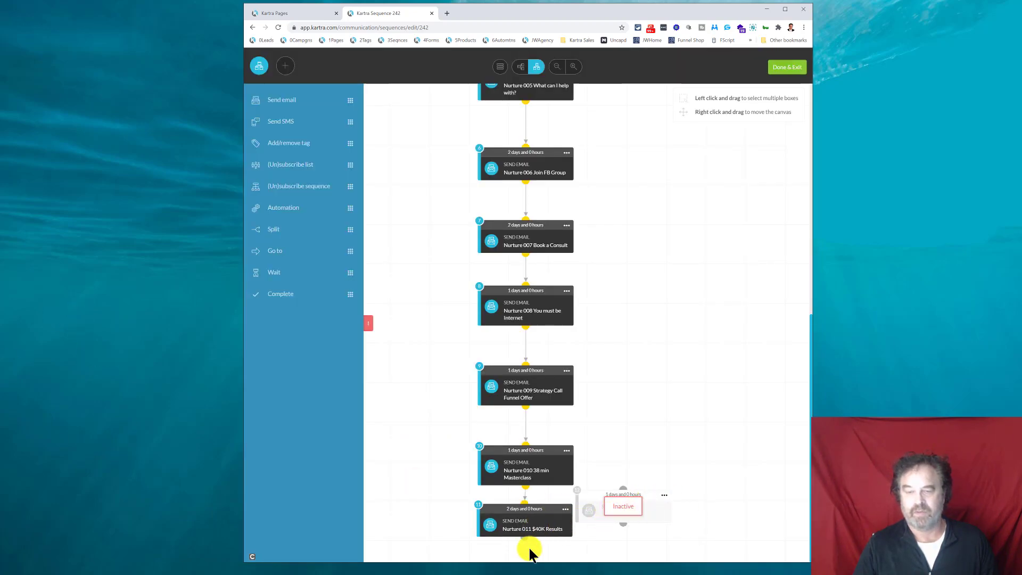
left_click(664, 494)
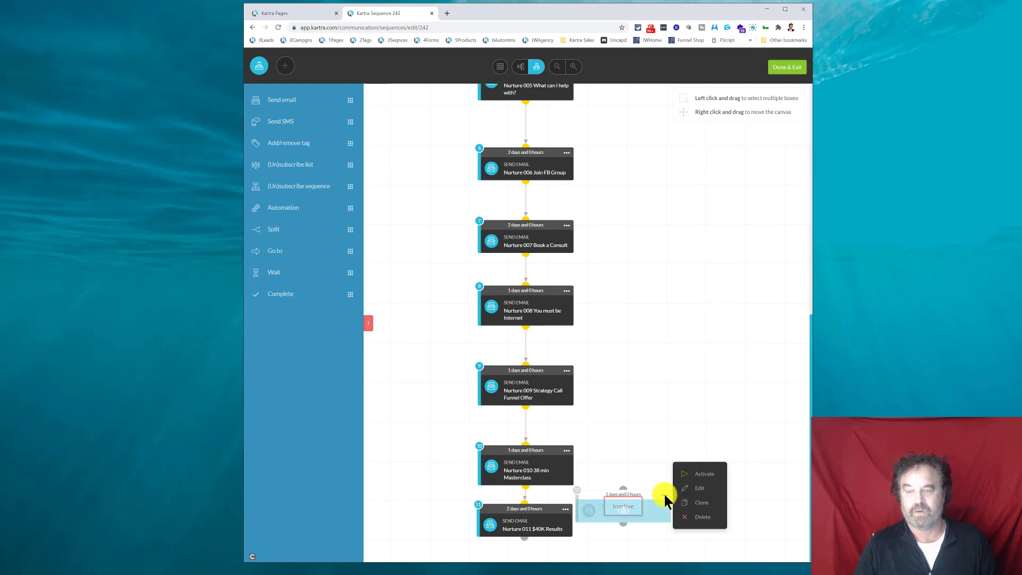
left_click(699, 476)
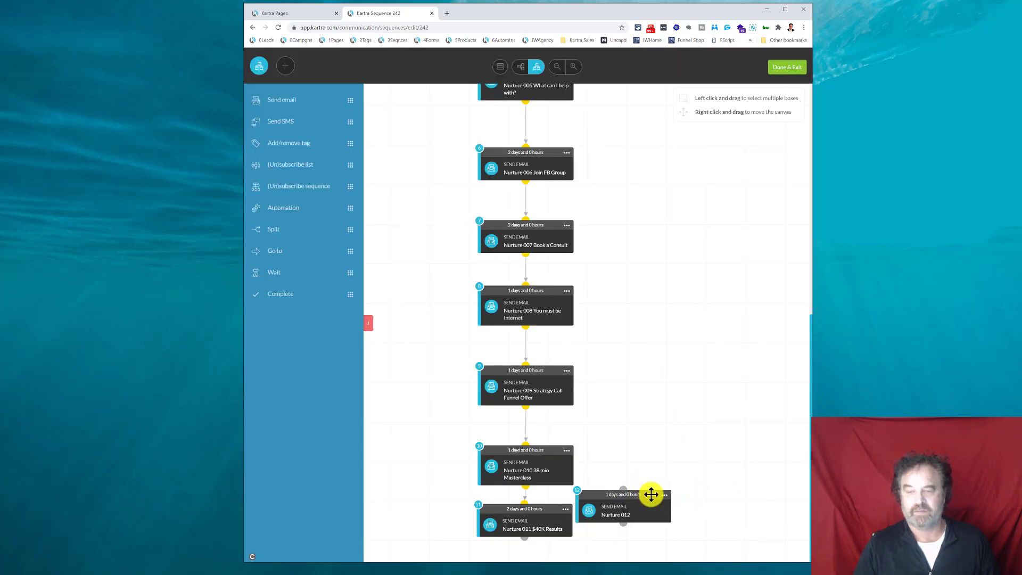
Move the Nurture 012 step below Nurture 011 $40K Results and connect Nurture 011 to it
left_click_drag(649, 495, 548, 477)
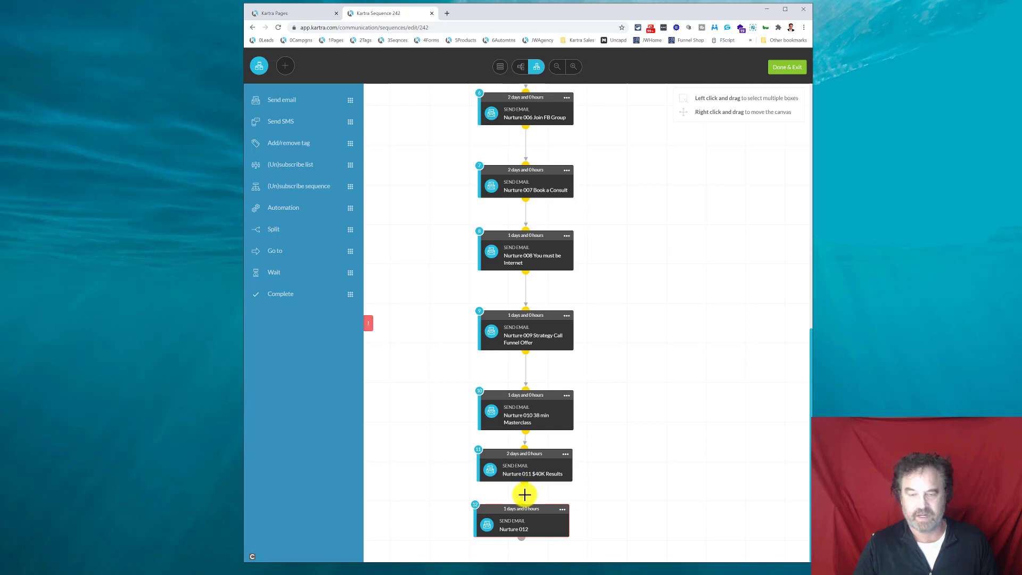
scroll(525, 482, "down", 1)
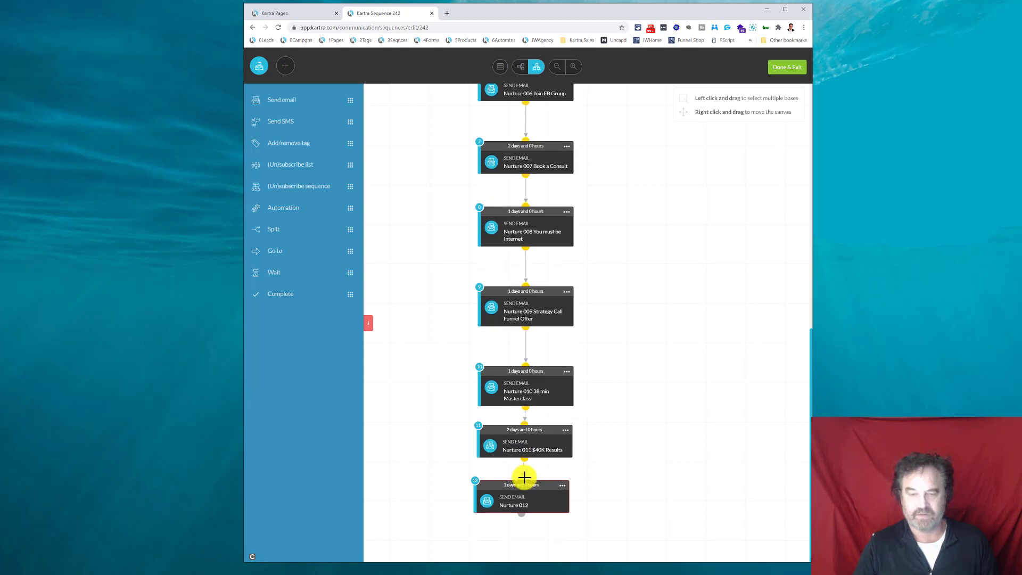
left_click_drag(525, 476, 524, 482)
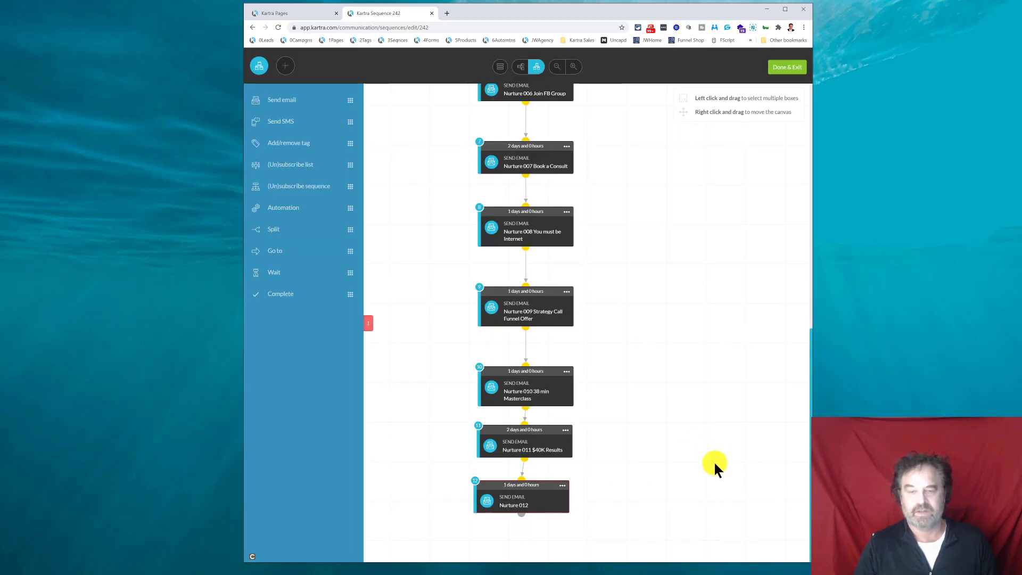
View the sequence in the horizontal layout, return to the vertical layout and zoom out three levels
left_click(519, 68)
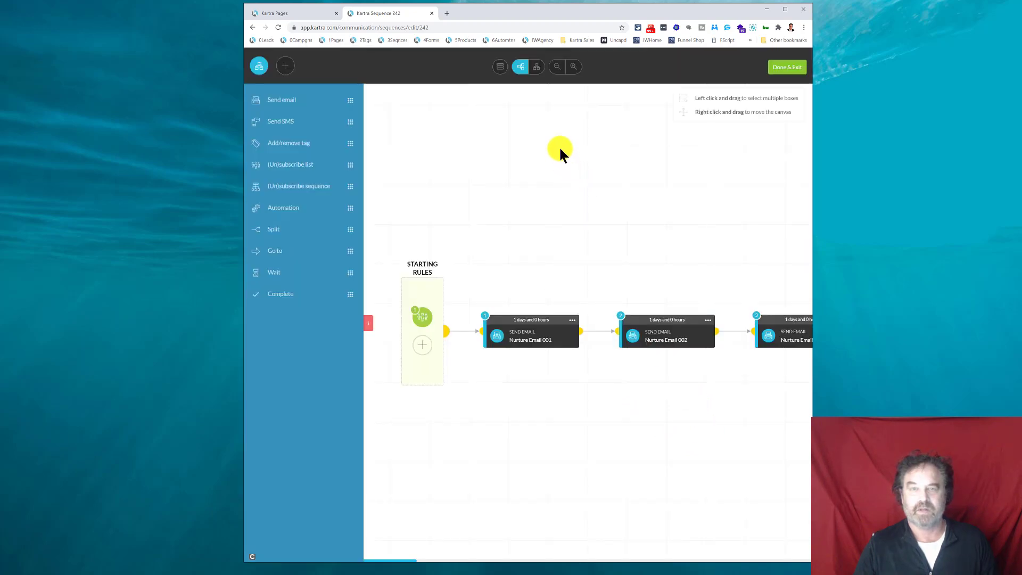
left_click(537, 68)
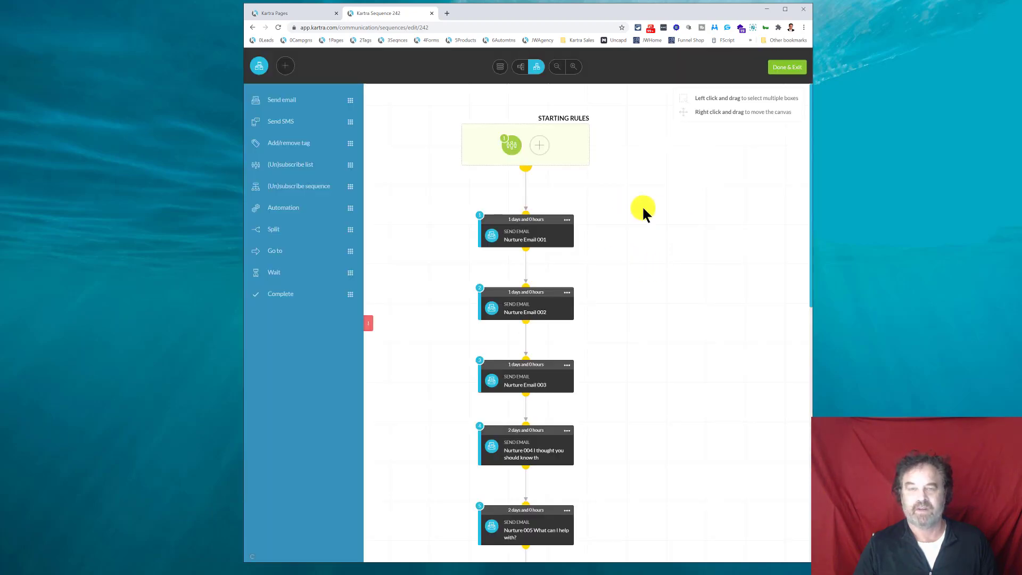
left_click(556, 69)
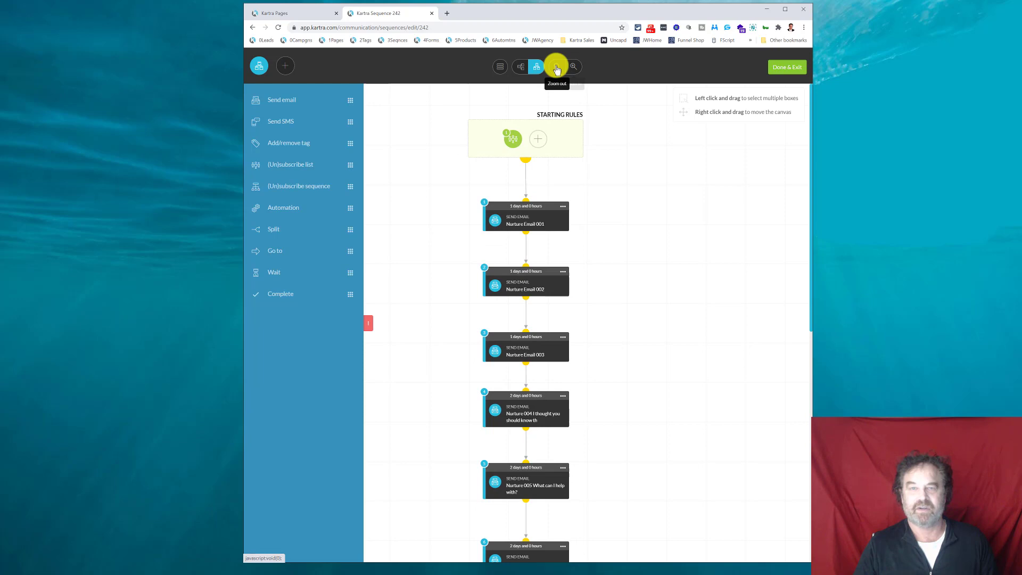
left_click(556, 70)
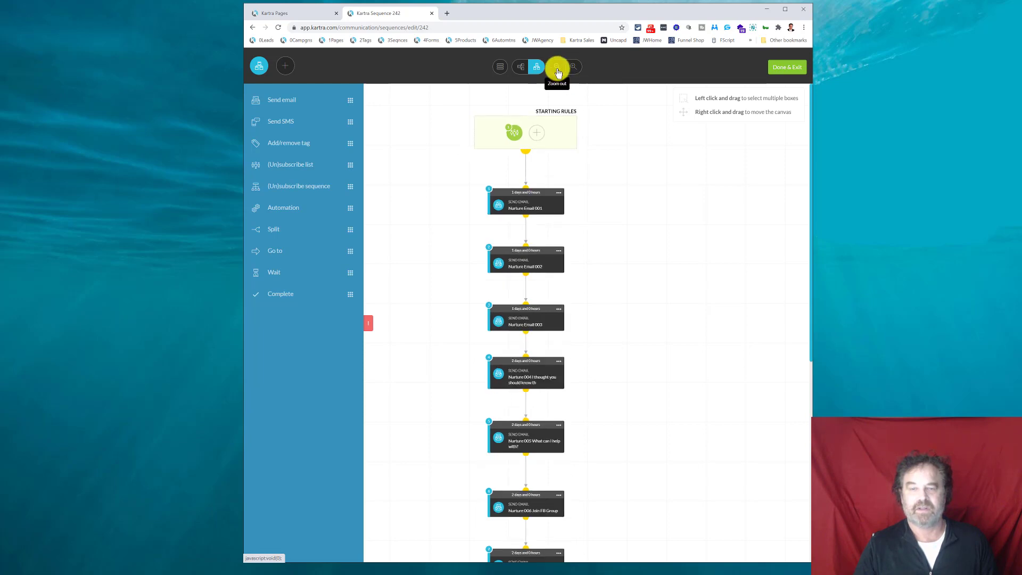
left_click(557, 70)
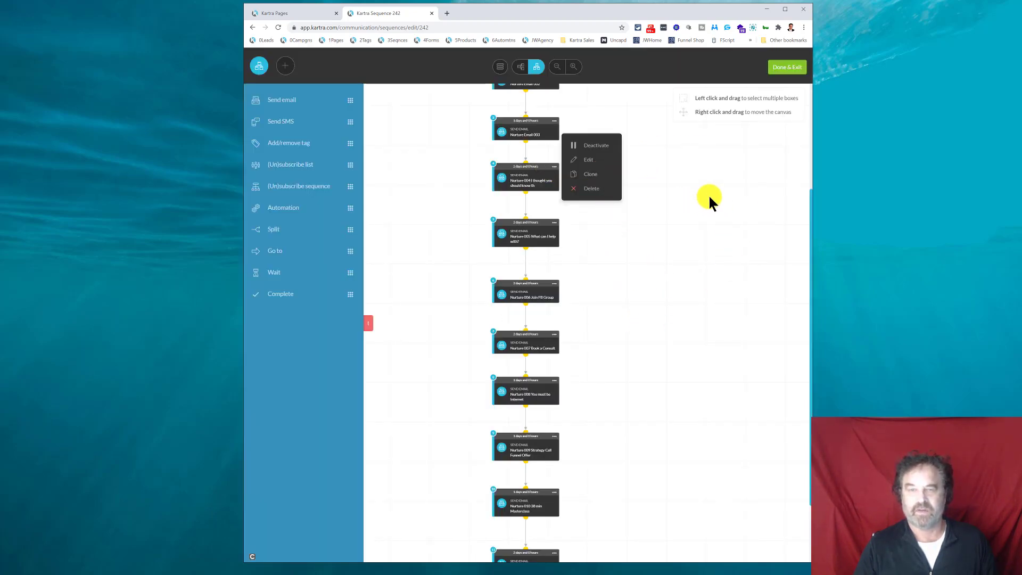
Check the end of the sequence down to Nurture 012, finish editing and exit the sequence editor
left_click(652, 160)
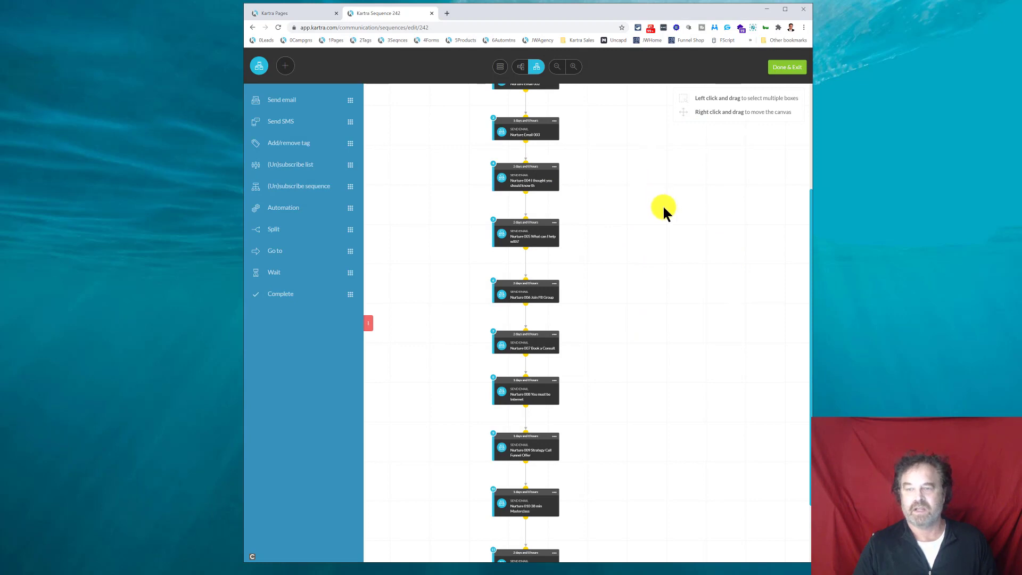
scroll(665, 210, "down", 2)
mouse_move(542, 530)
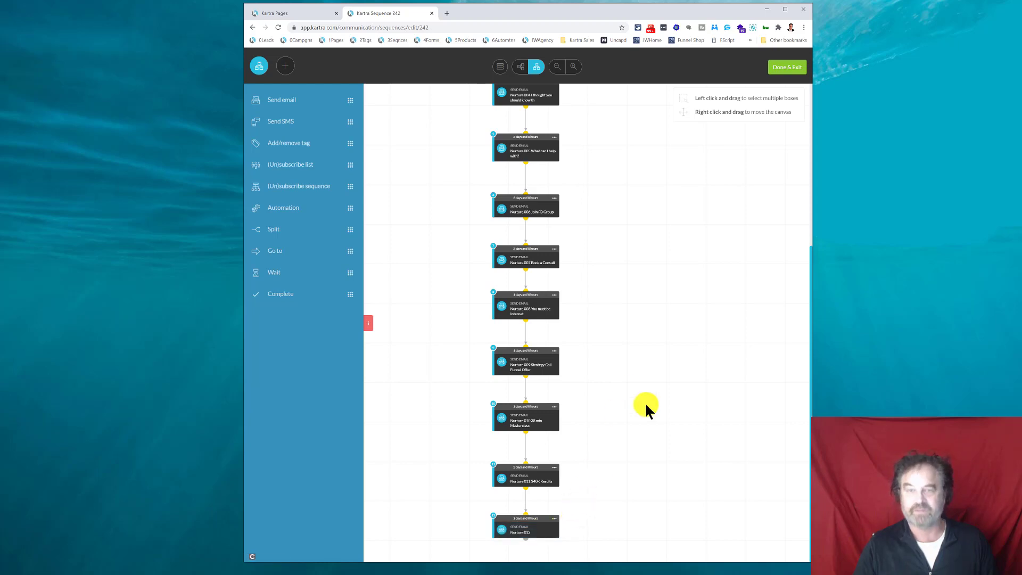
left_click(790, 72)
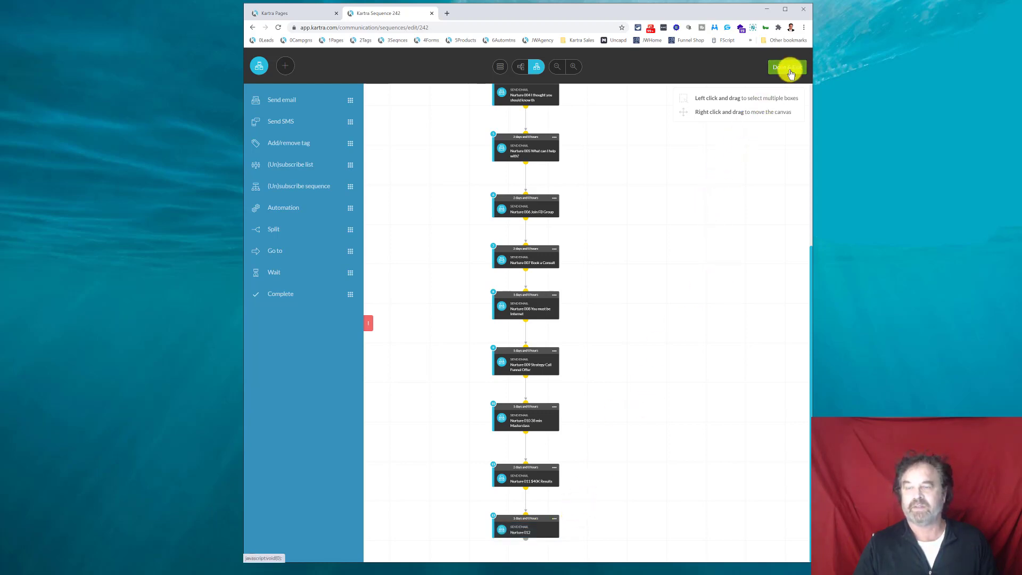